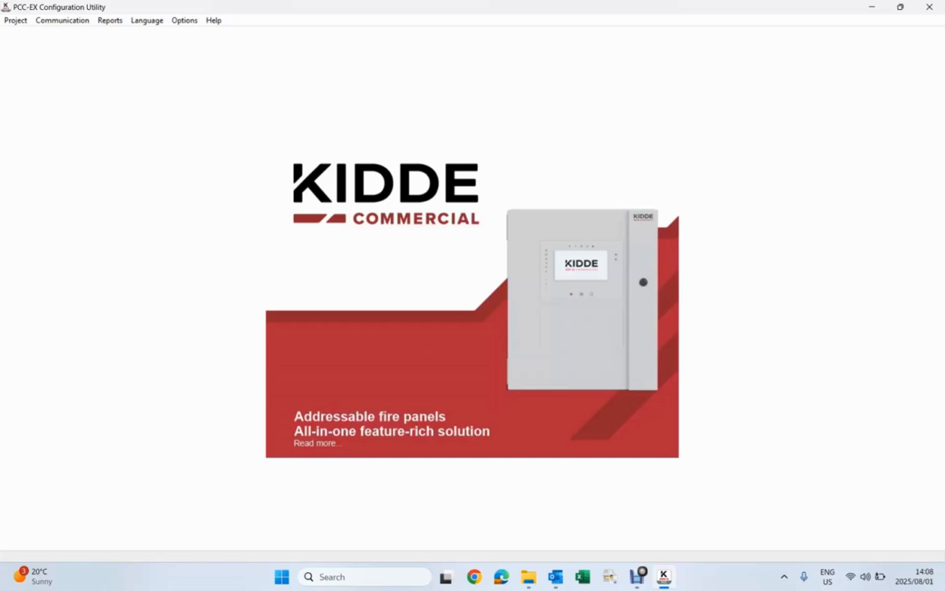
Step: Create a new project named Demo and open it
left_click(15, 21)
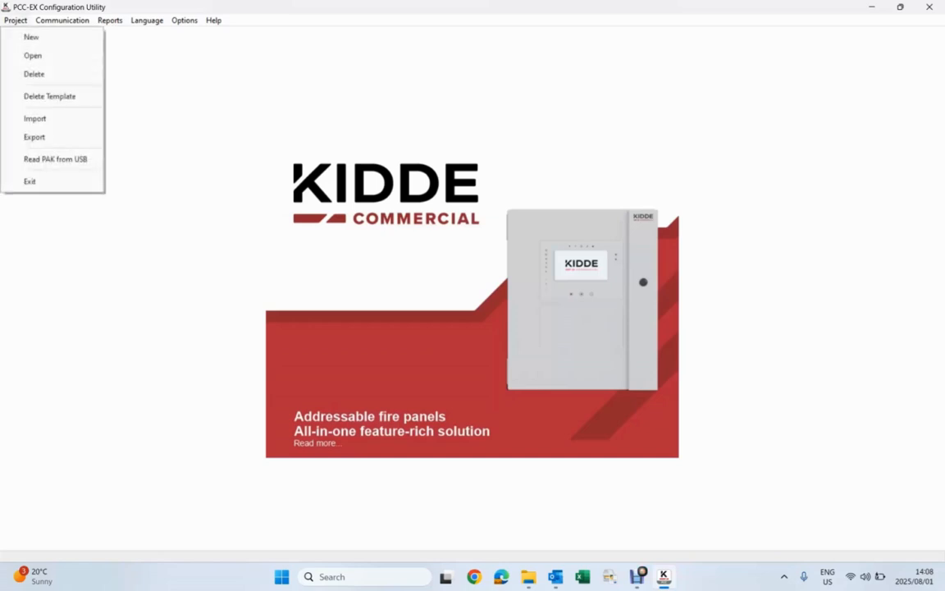
left_click(31, 38)
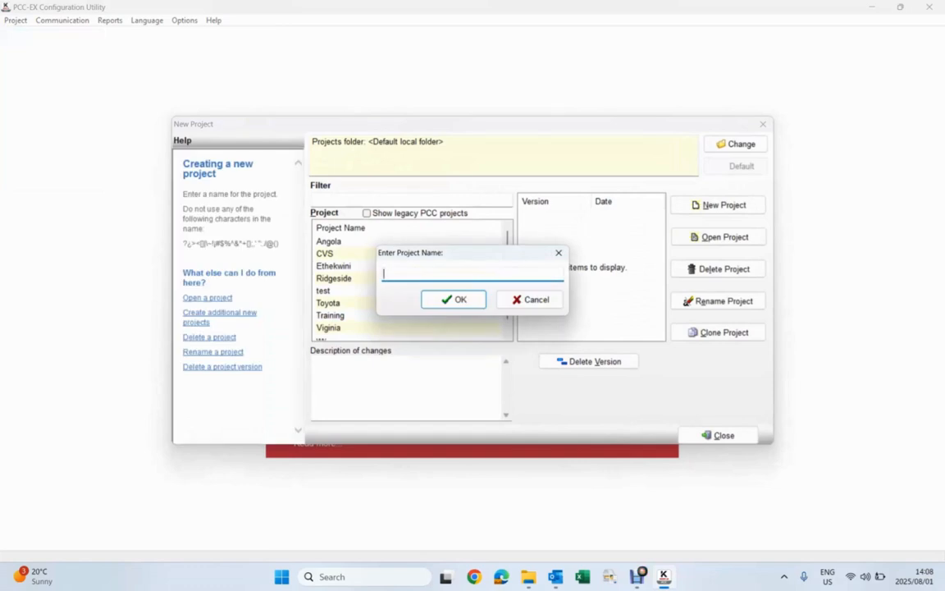
type("Demo")
key("Return")
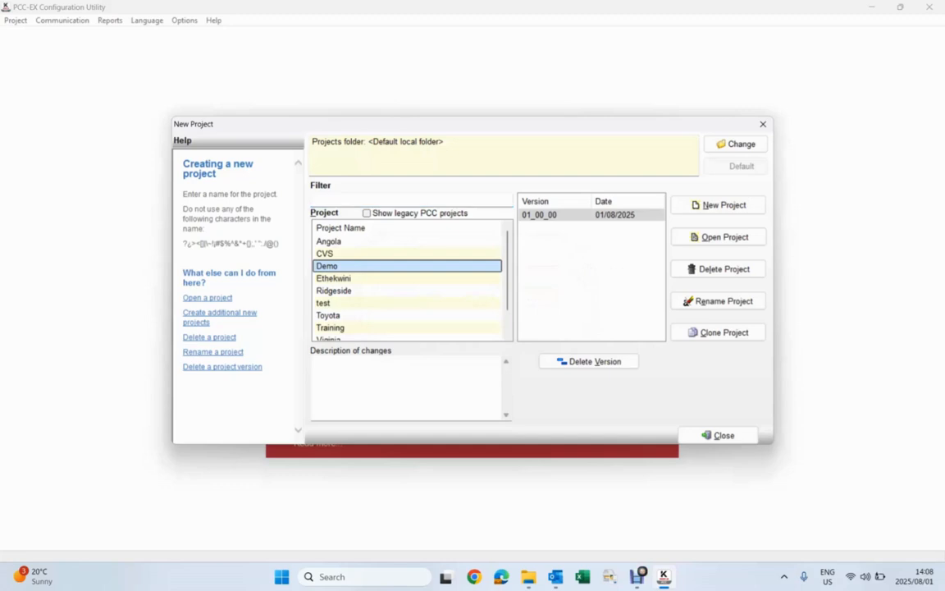
key("alt+o")
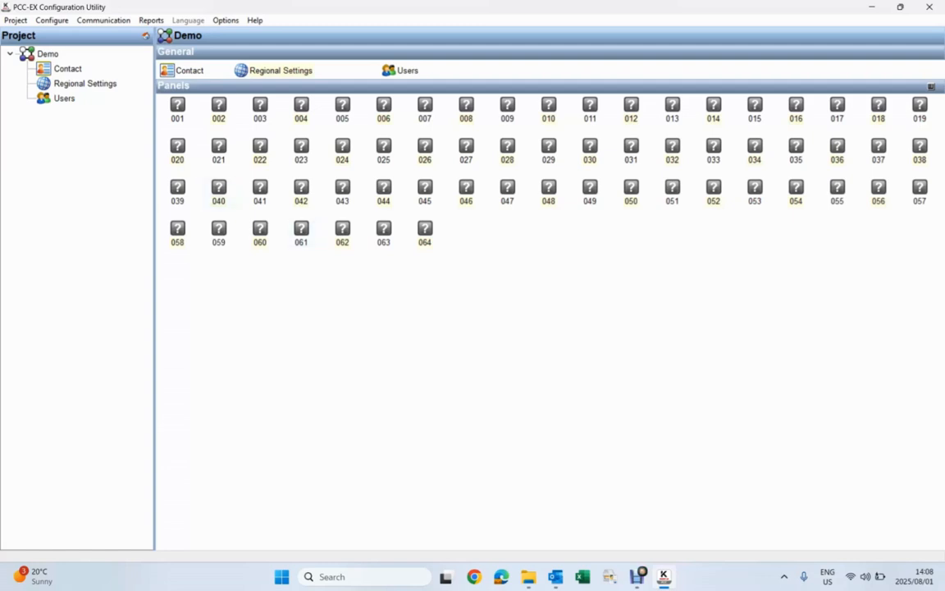
Step: Add a 2X-AT-F1 panel from the 2X-Fx family to the project at address 001
right_click(161, 125)
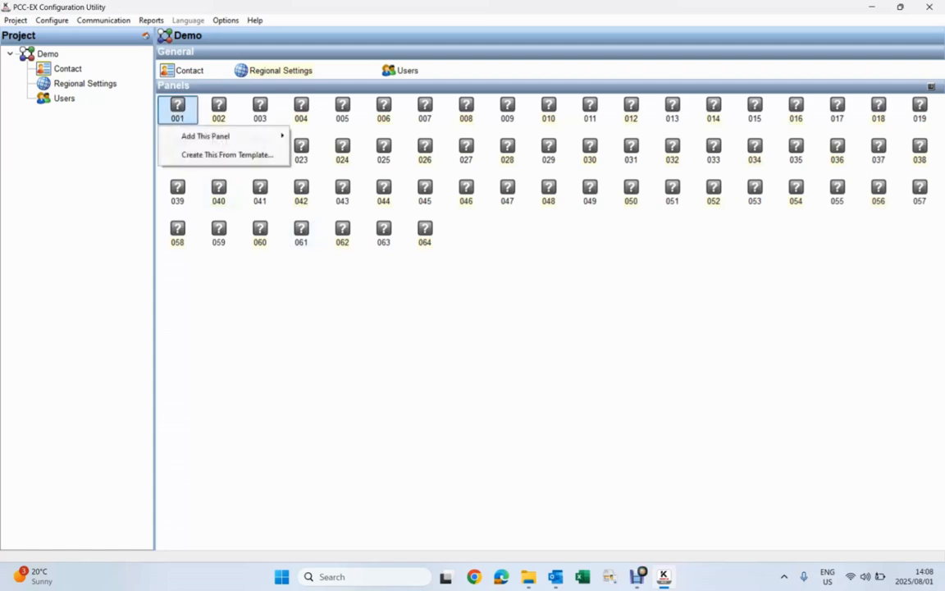
mouse_move(207, 136)
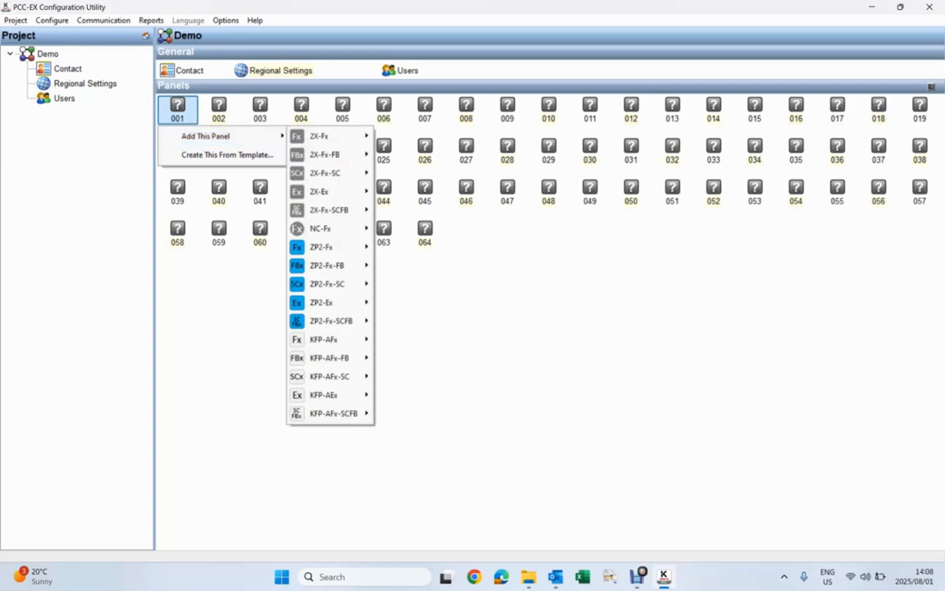
mouse_move(320, 137)
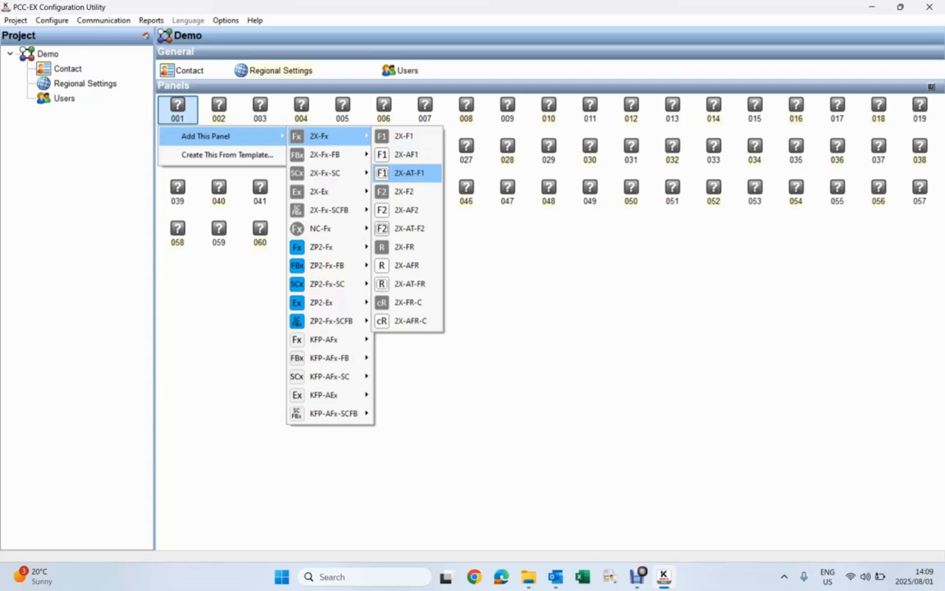
left_click(409, 173)
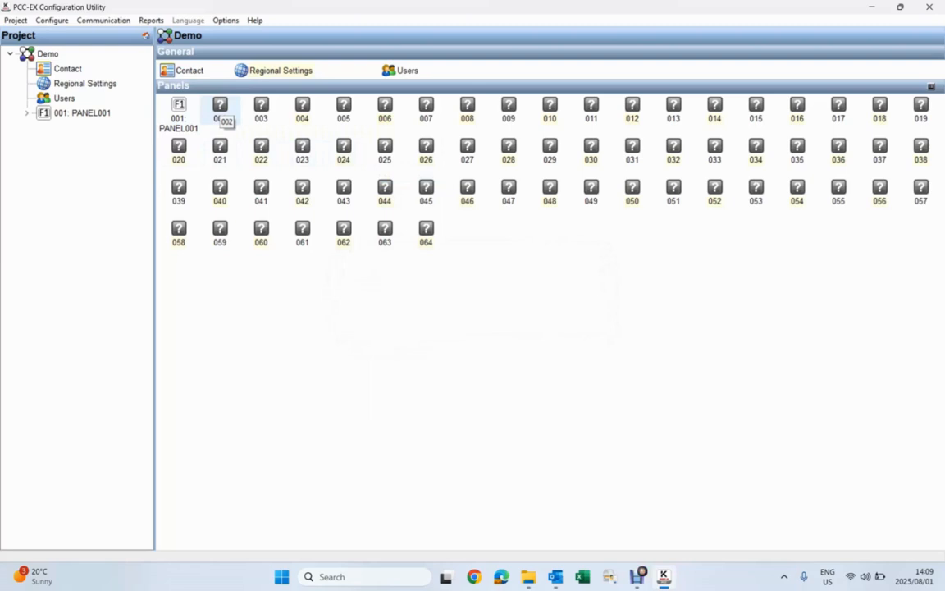
Step: Add a 2X-AF1 panel from the 2X-Fx family to the project at address 002
right_click(215, 115)
mouse_move(263, 137)
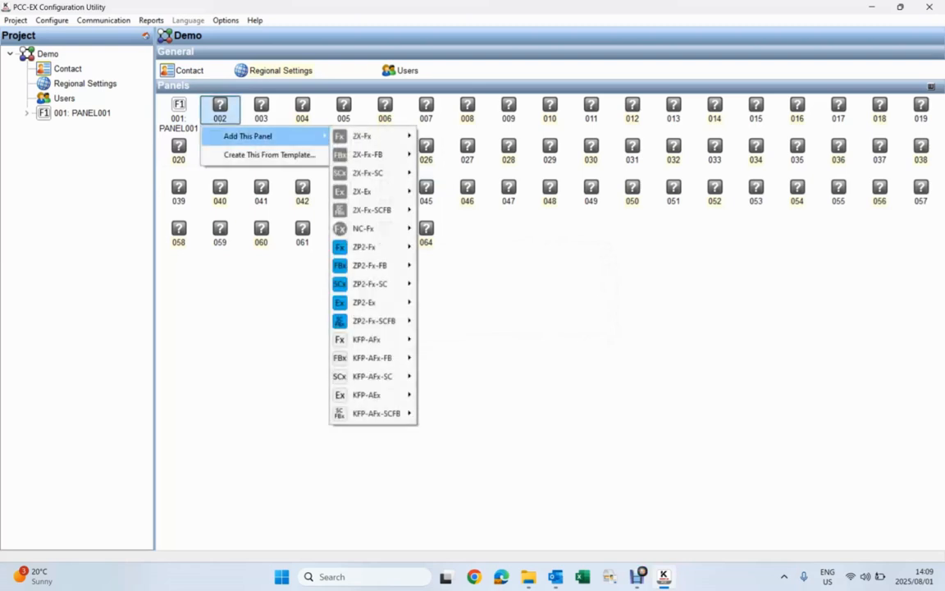
mouse_move(363, 137)
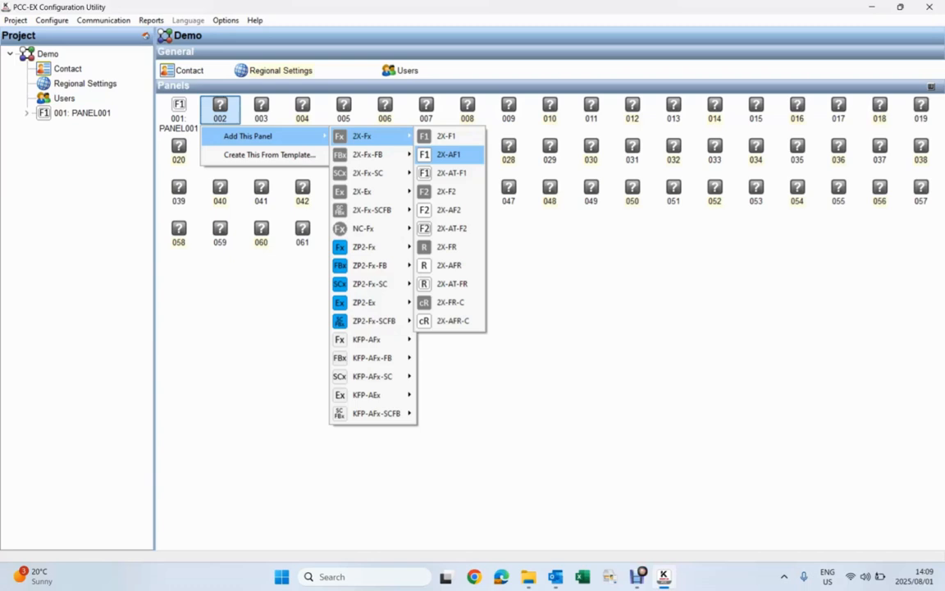
left_click(448, 154)
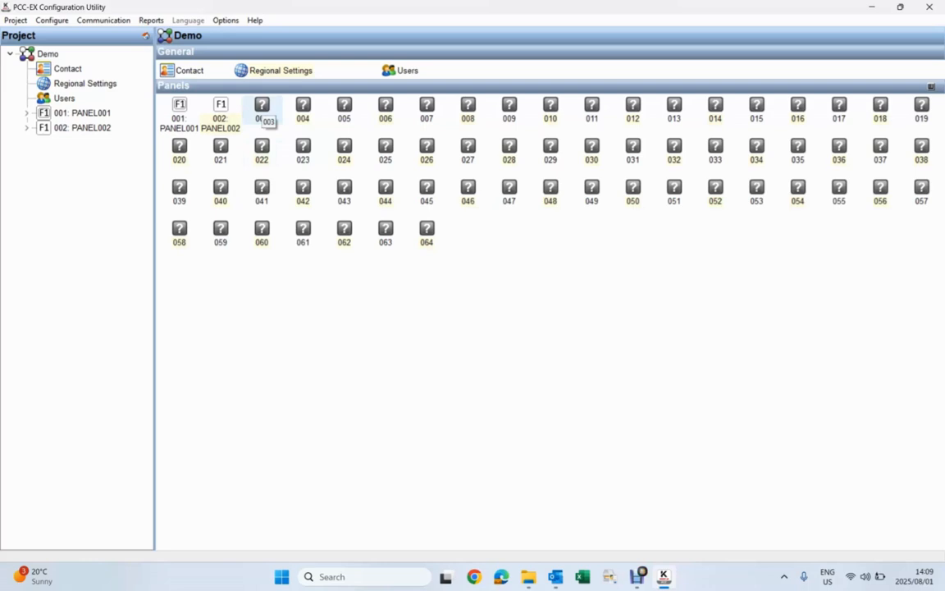
Step: Add a ZP2-F2 panel from the ZP2-Fx family to the project at address 003
right_click(262, 113)
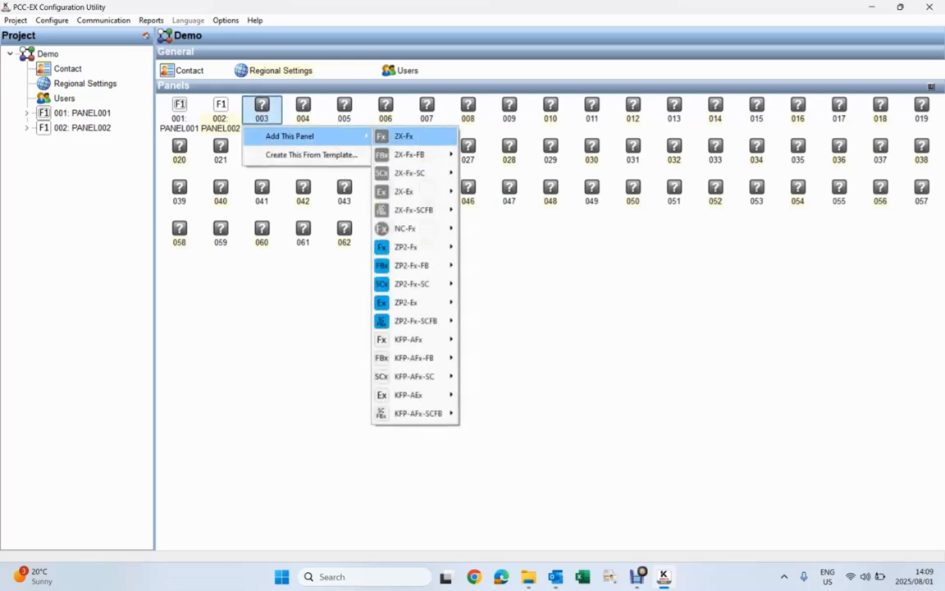
mouse_move(406, 247)
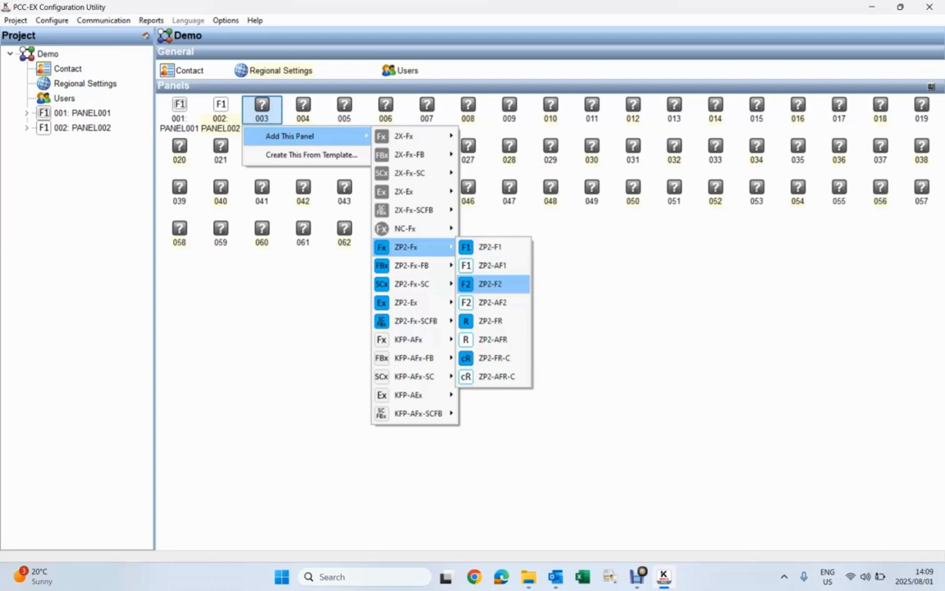
left_click(493, 283)
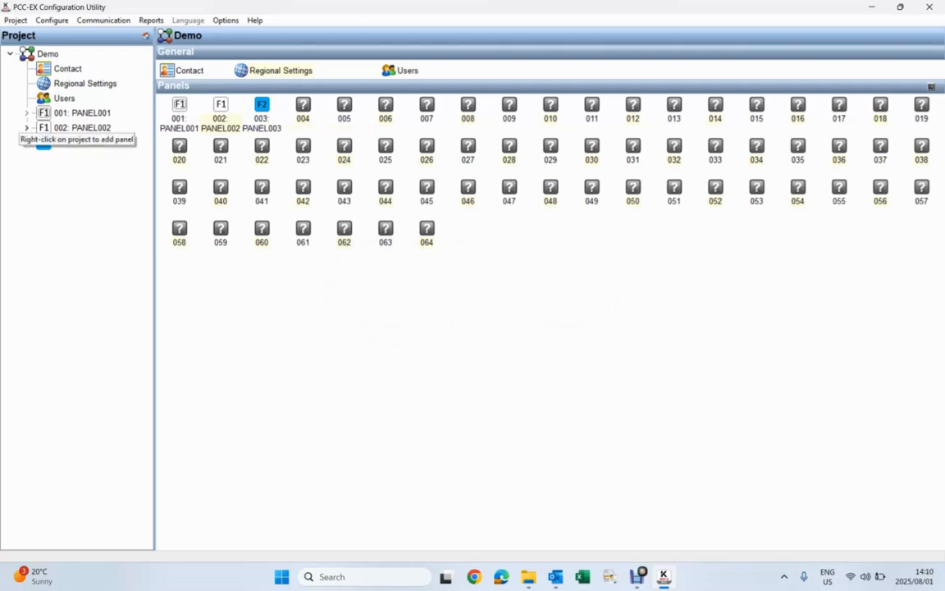
Step: Set PANEL001's connection method to TCP/IP and enable the remote connection in its communication settings
left_click(42, 114)
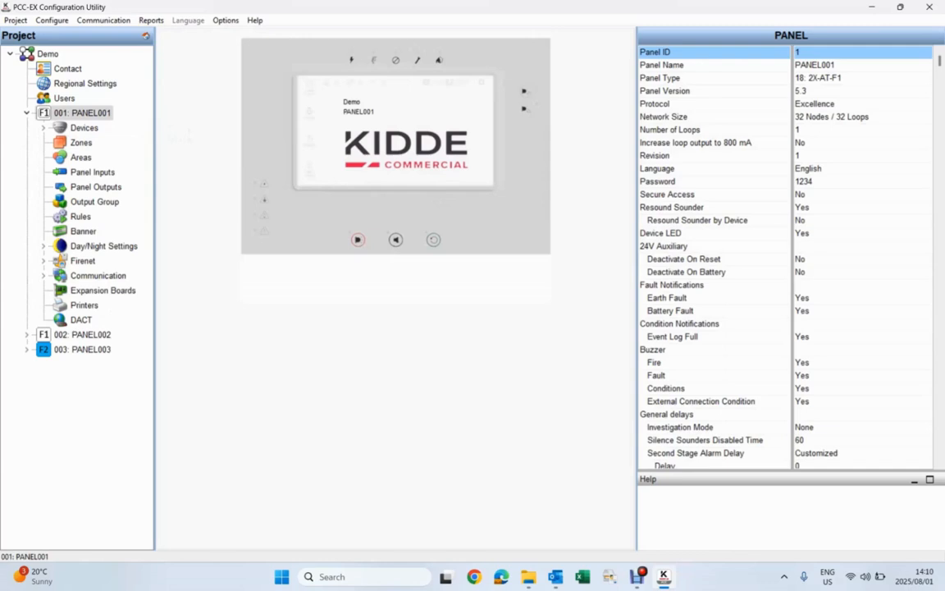
left_click(97, 276)
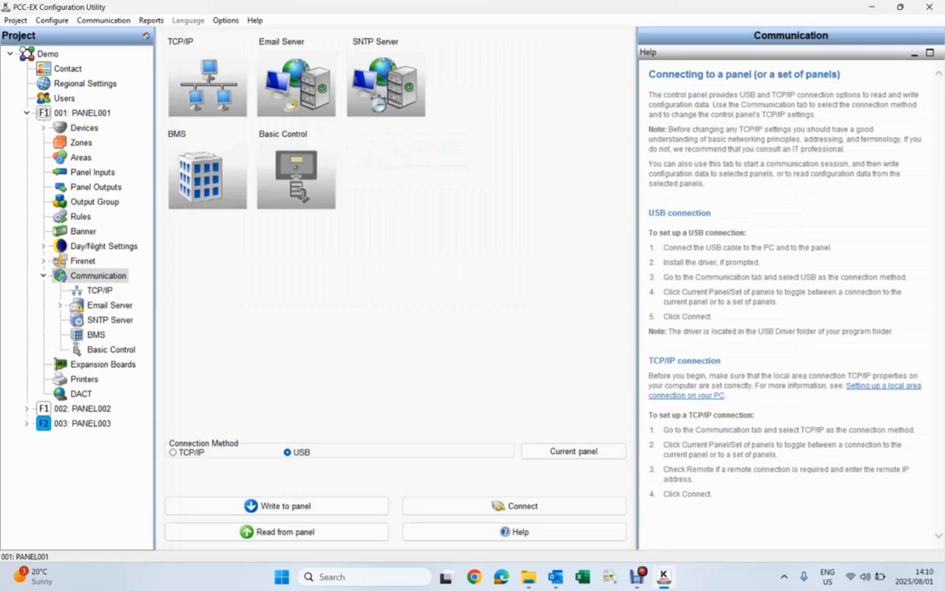
left_click(174, 452)
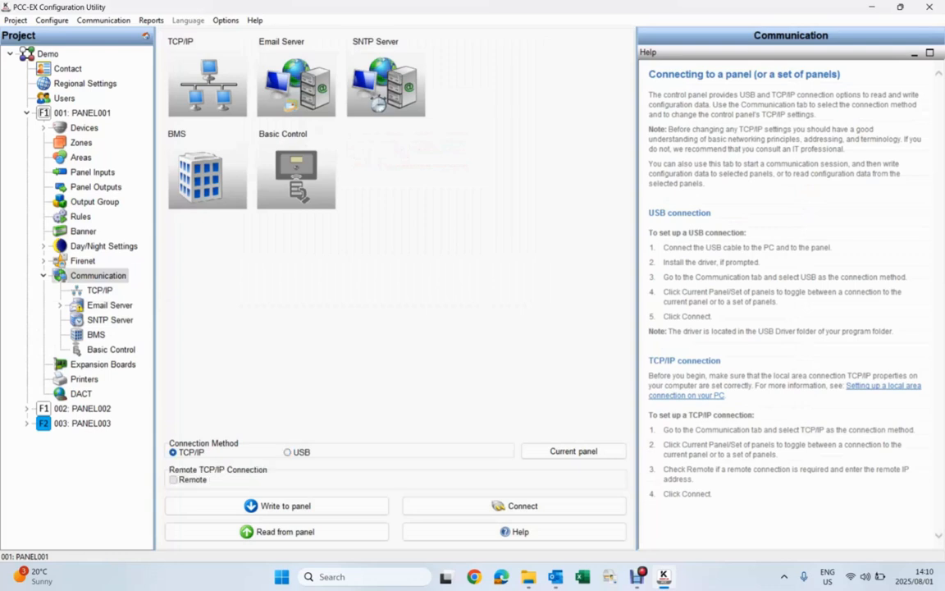
left_click(173, 480)
Step: Enter 10.10.50.21 as the remote address and try to connect to the panel, closing the communication status report
left_click(344, 480)
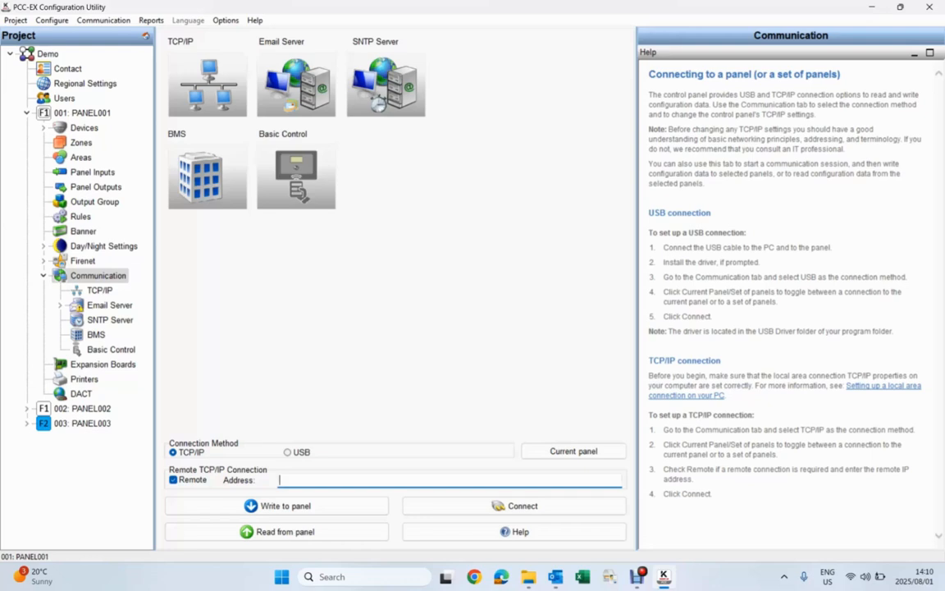
type("10.10.50.21")
key("BackSpace")
key("BackSpace")
key("BackSpace")
key("BackSpace")
key("BackSpace")
key("BackSpace")
key("BackSpace")
key("BackSpace")
key("BackSpace")
type(".10.50.21")
left_click(514, 506)
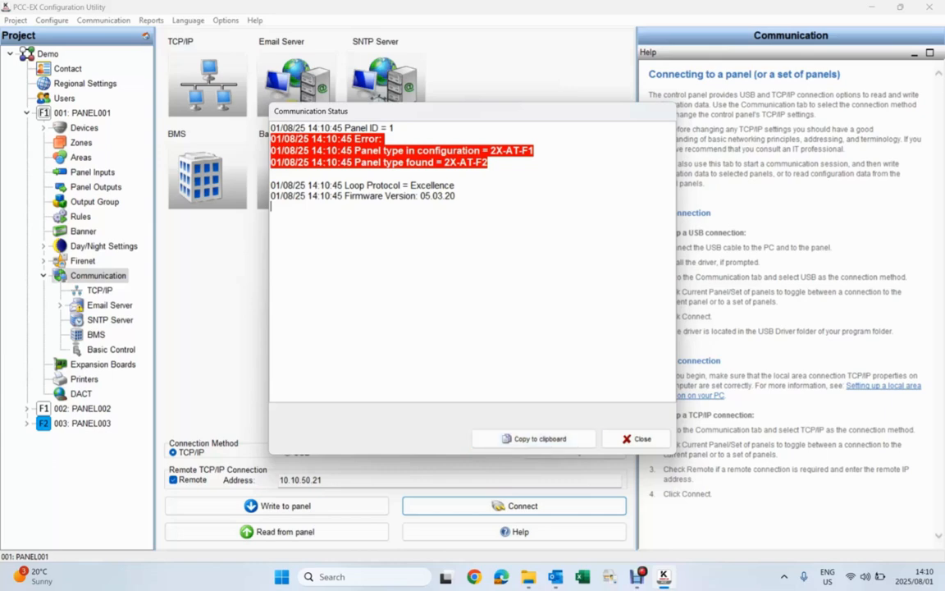
left_click(638, 438)
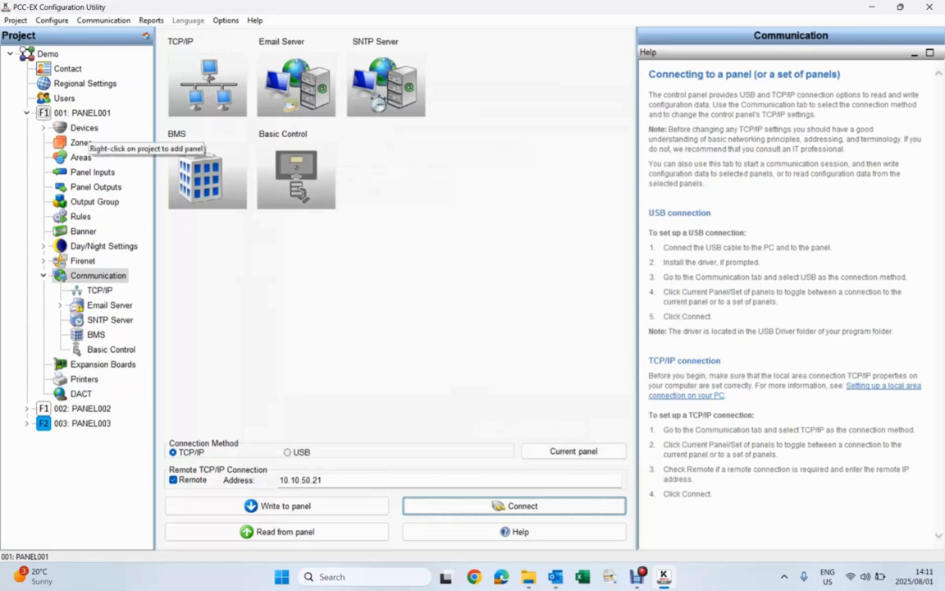
Step: Change PANEL001's panel type to 19: 2X-AT-F2 in the panel properties
left_click(82, 112)
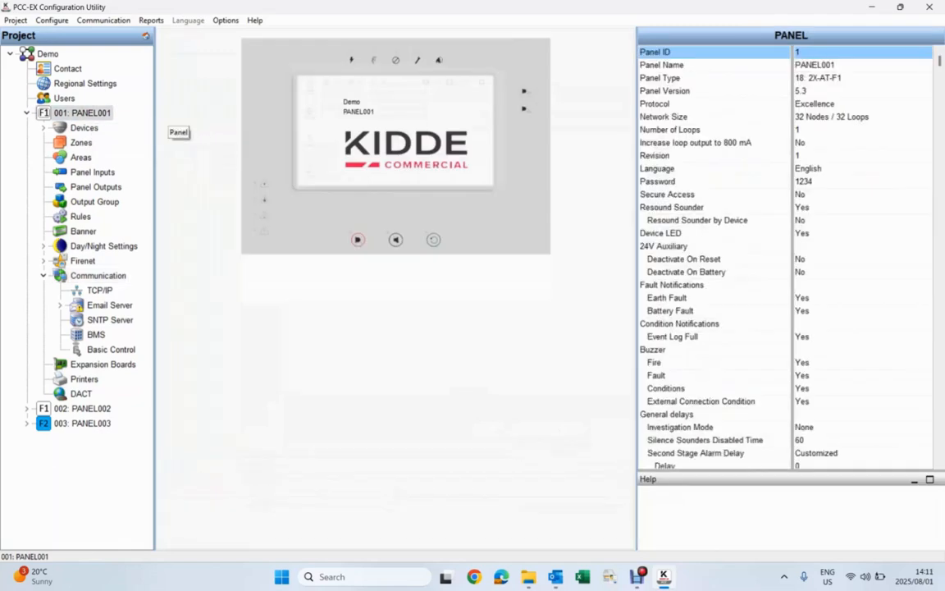
left_click(861, 79)
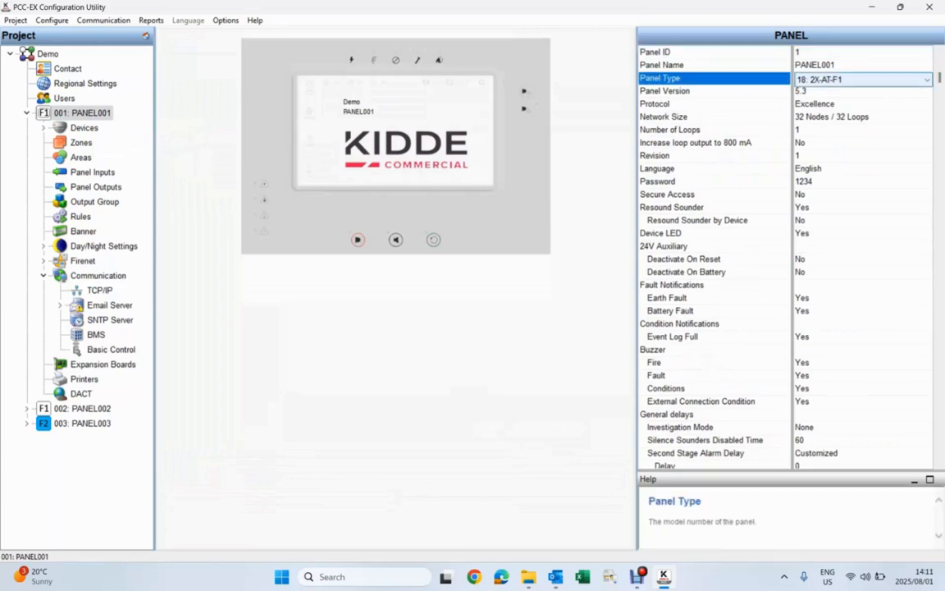
left_click(926, 79)
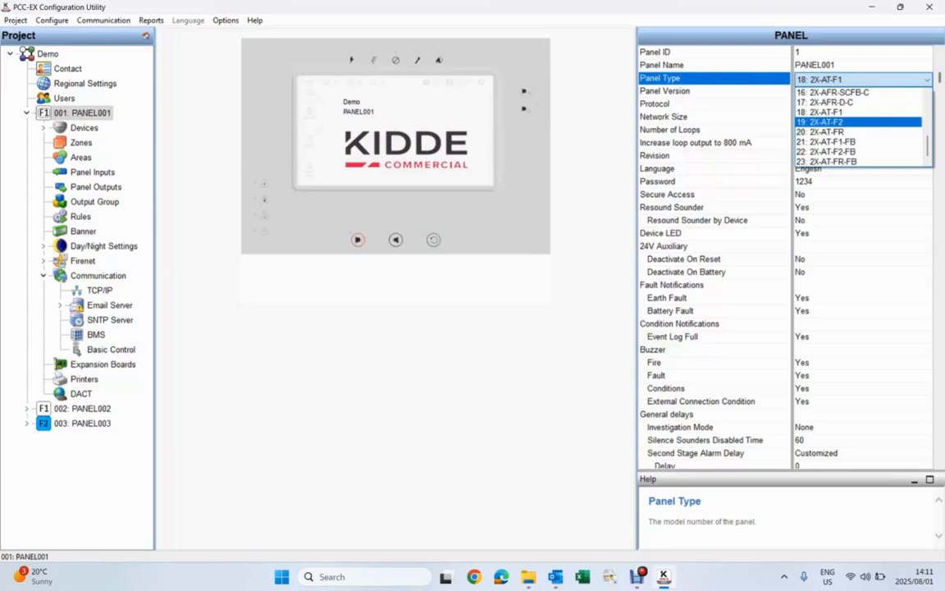
key("Return")
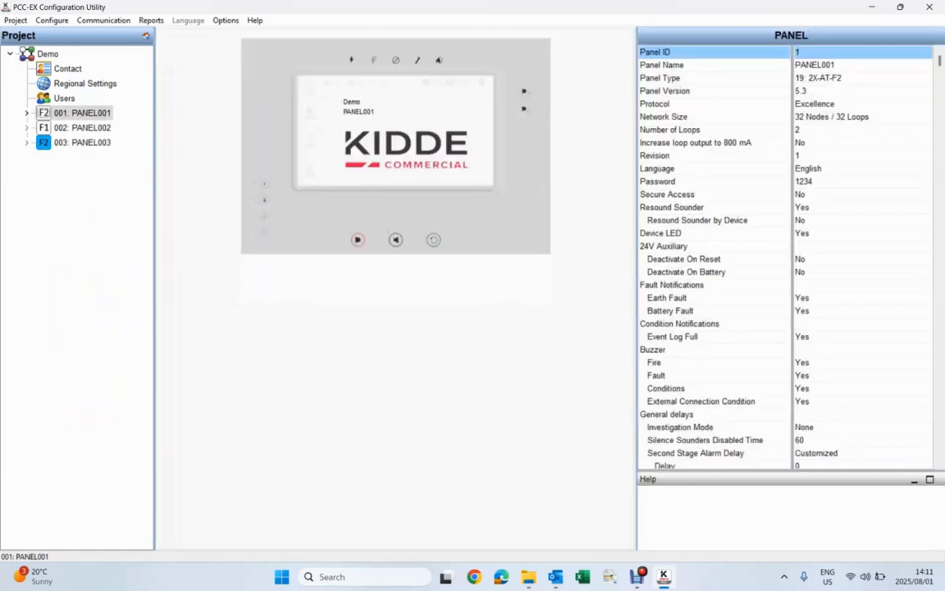
Step: Connect to PANEL001 from its communication settings and start reading the configuration from the panel
left_click(28, 113)
left_click(97, 275)
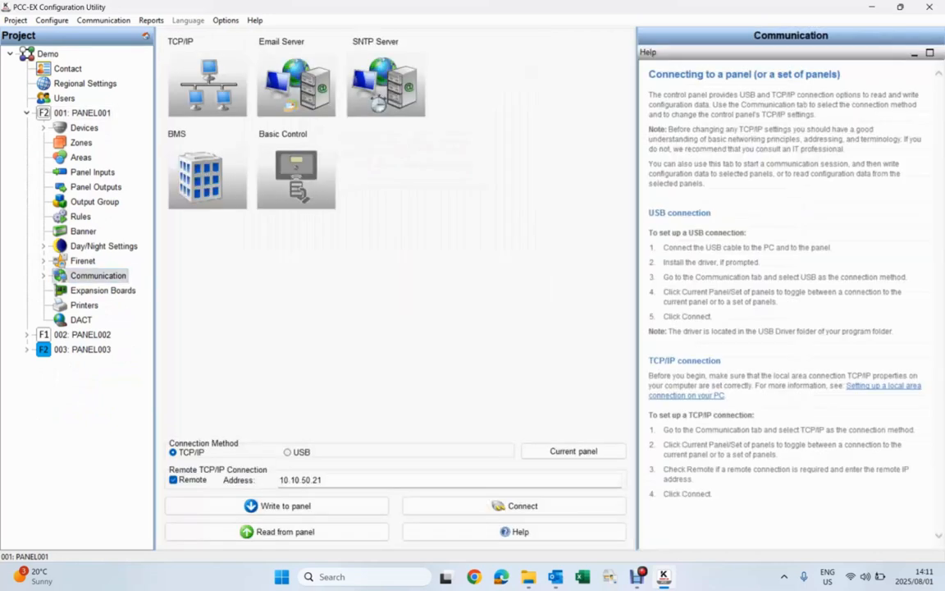
left_click(517, 505)
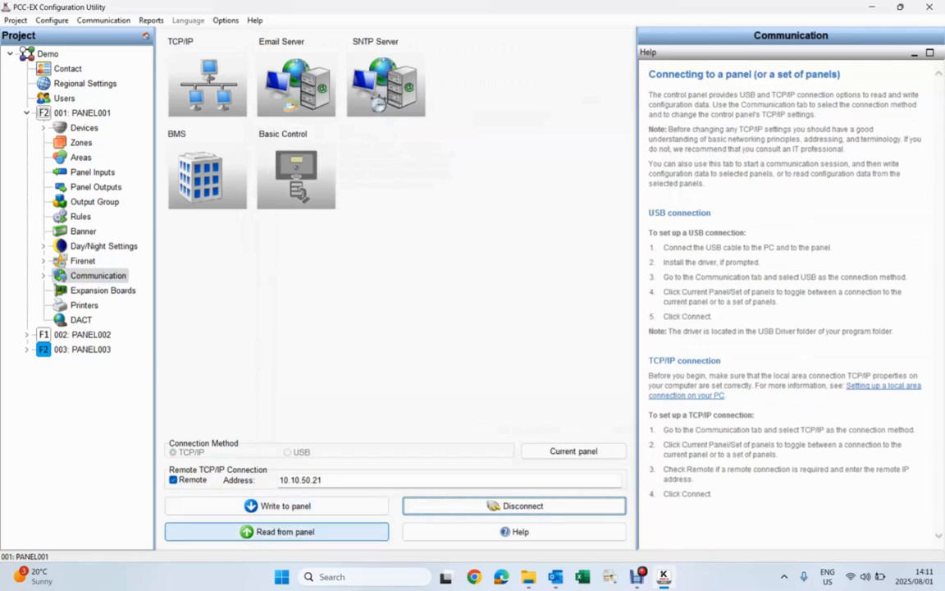
left_click(276, 532)
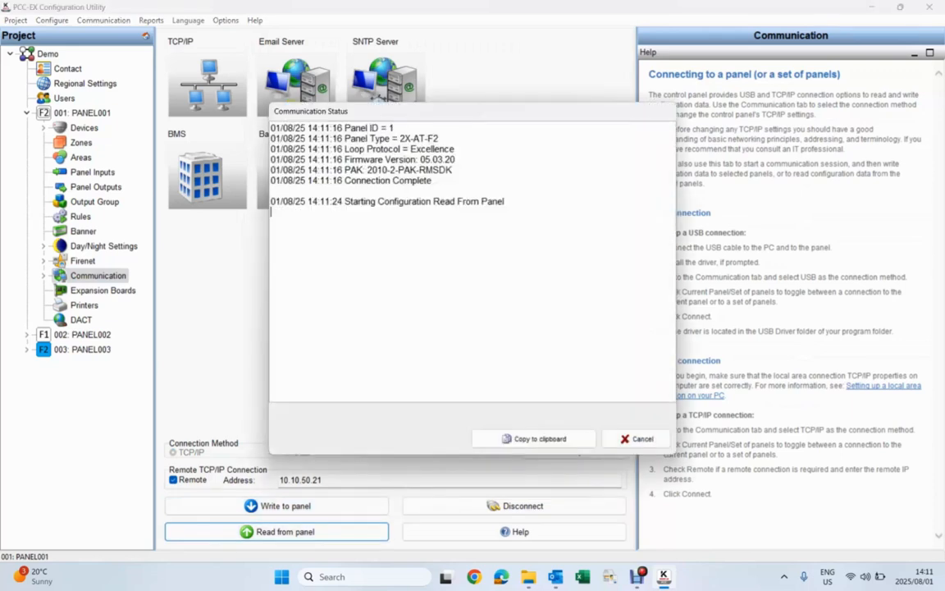